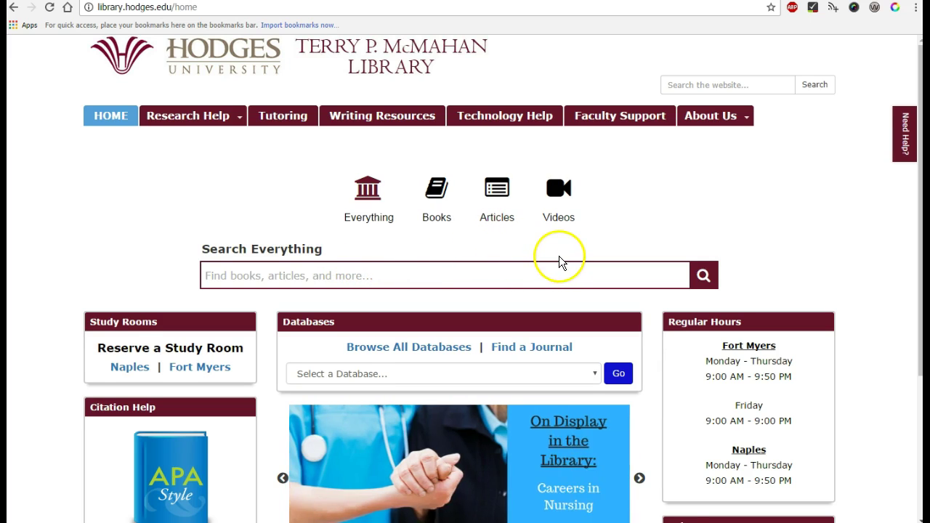
# - Choose Mergent Online from the library's Select a Database list
pyautogui.scroll(-1, 558, 258)
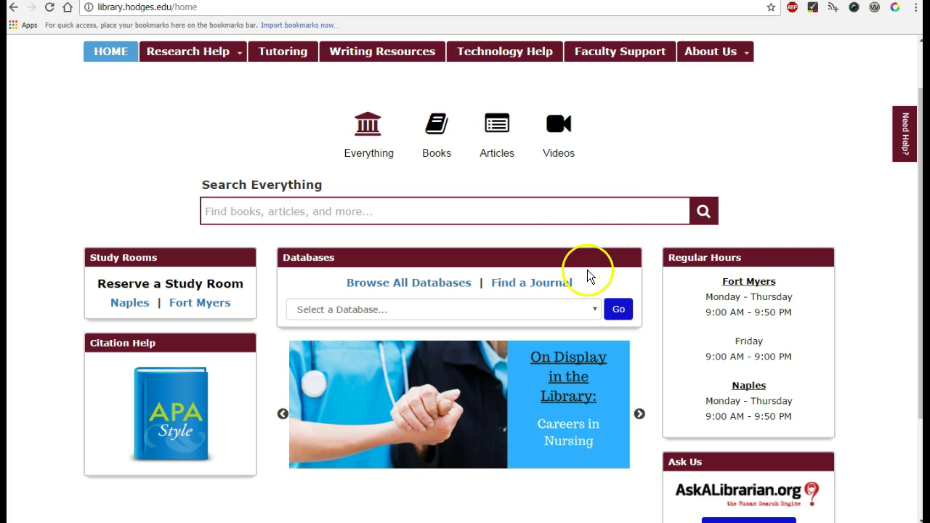
pyautogui.click(409, 309)
pyautogui.scroll(-20, 428, 225)
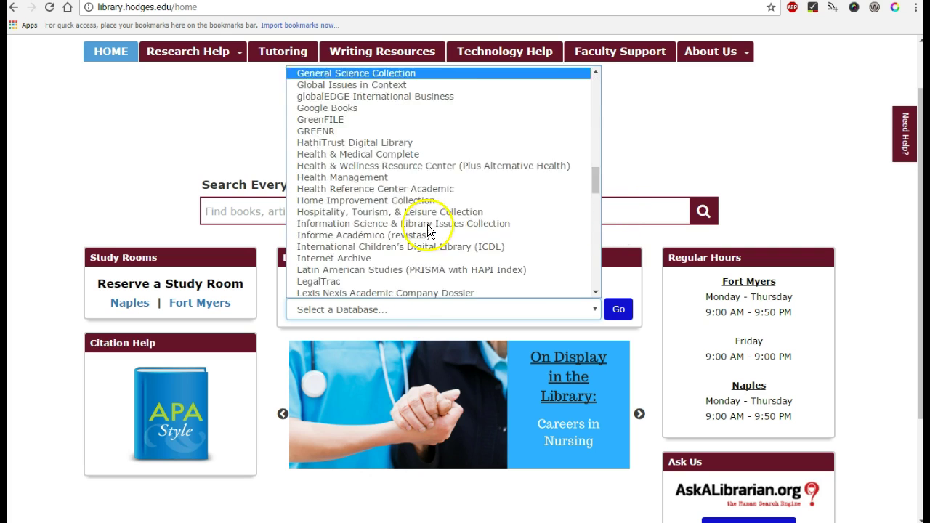
pyautogui.scroll(8, 405, 245)
pyautogui.click(377, 154)
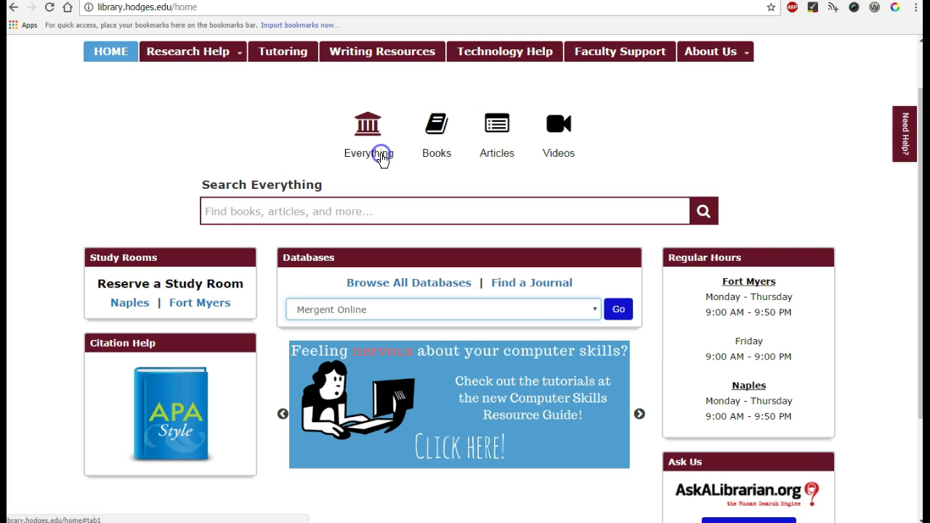
# - Search Mergent Online for 'cracker barrel' and open the Cracker Barrel Old Country Store, Inc. synopsis
pyautogui.click(618, 309)
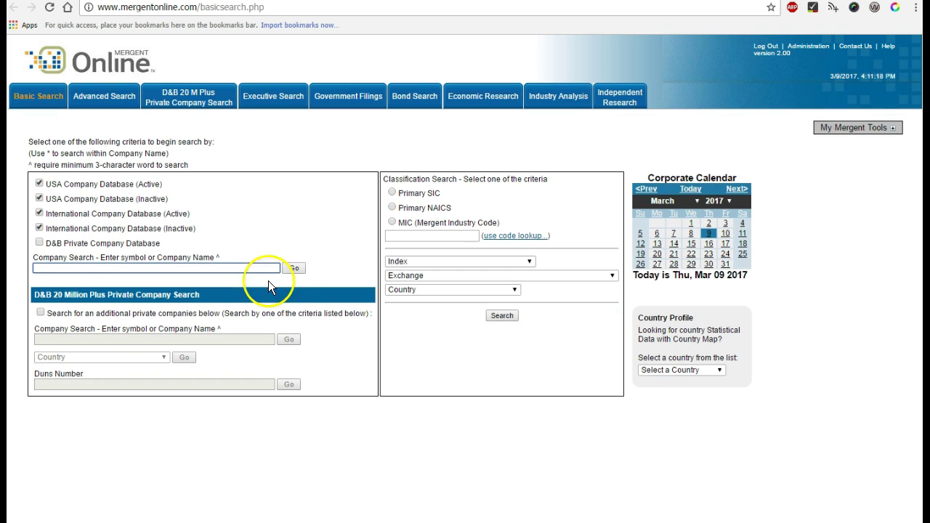
pyautogui.write('cracker barrel')
pyautogui.press('Return')
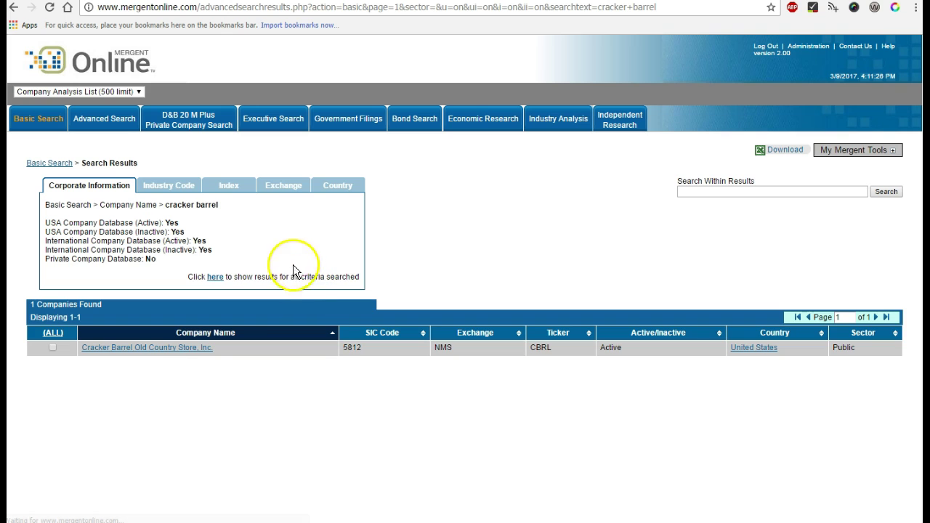
pyautogui.click(182, 348)
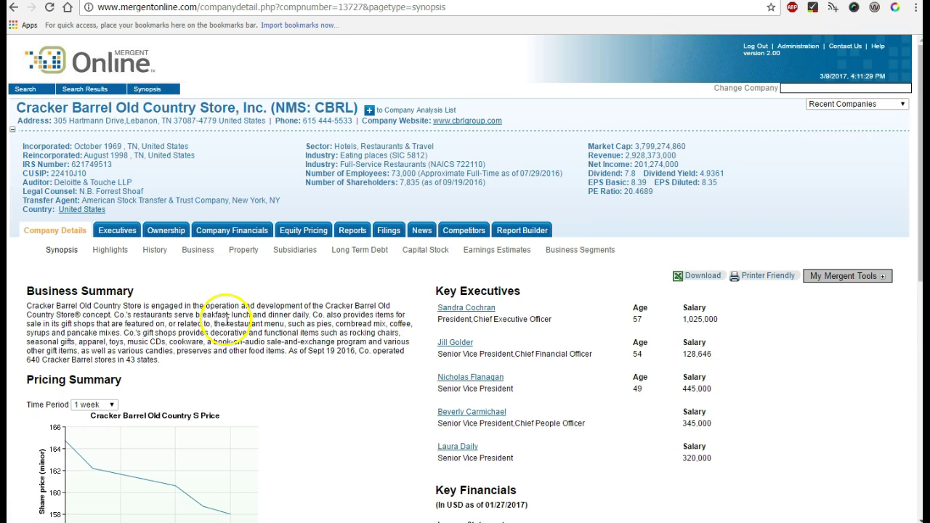
pyautogui.scroll(-3, 247, 317)
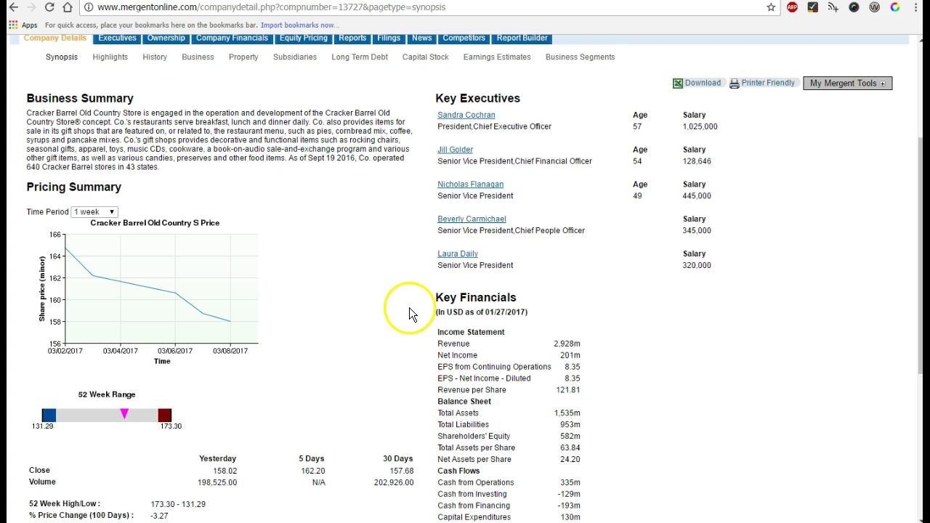
pyautogui.scroll(3, 510, 316)
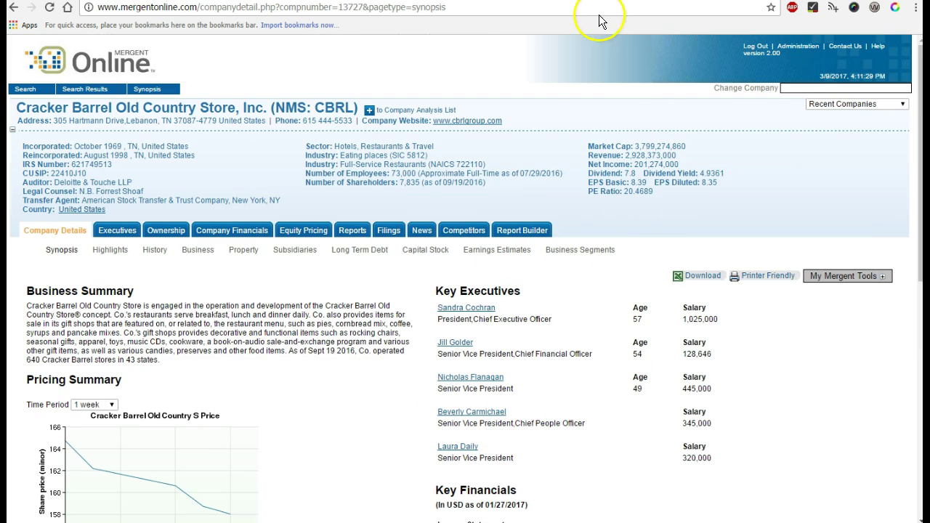
# - Return to the Hodges library home page and open the APA Style guide in CitationFox
pyautogui.hotkey('alt', 'Left')
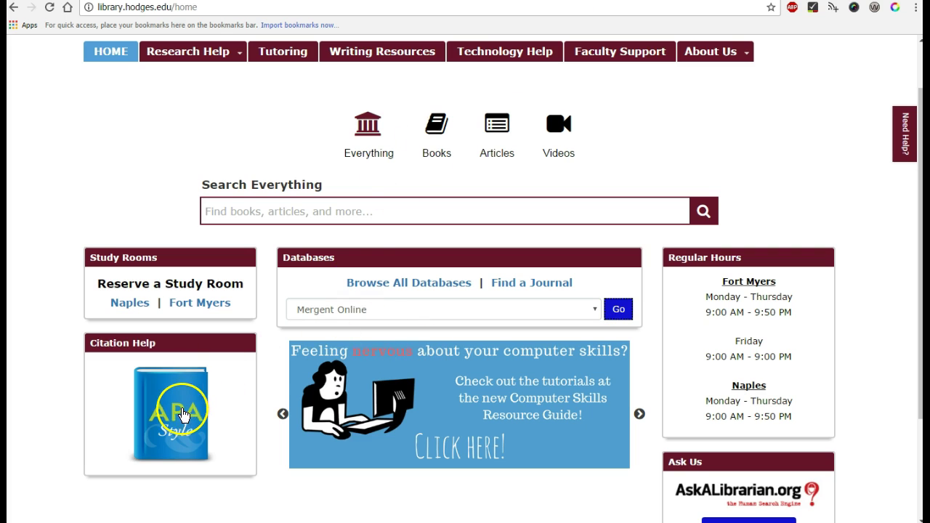
pyautogui.click(172, 412)
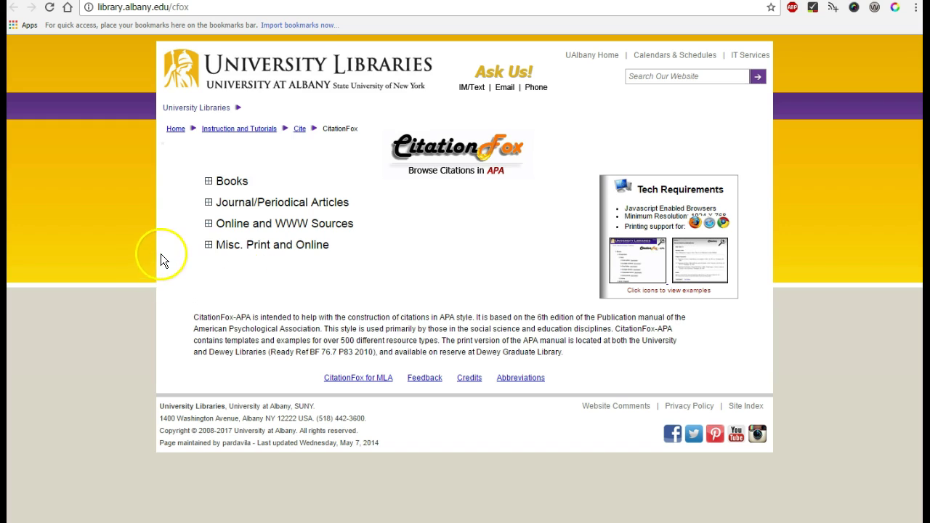
# - Expand the Online and WWW Sources category and scroll through its citation types
pyautogui.click(246, 227)
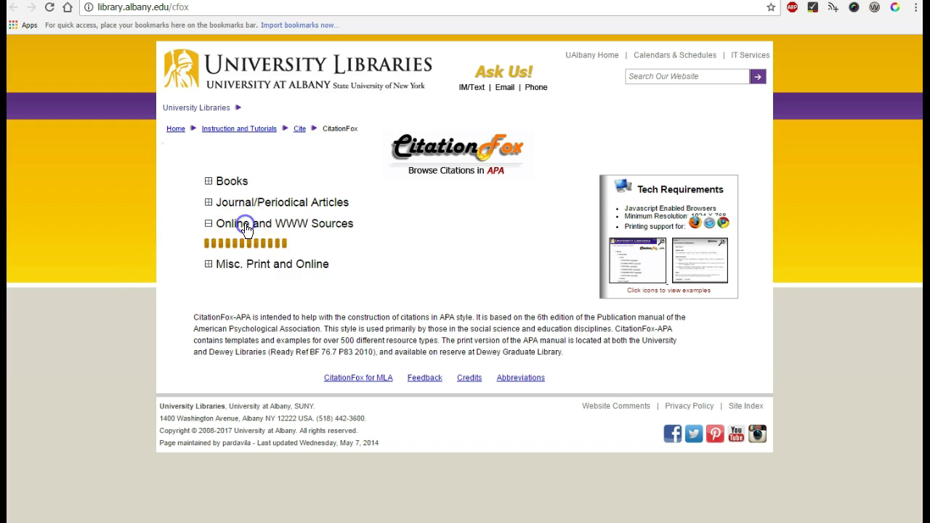
pyautogui.scroll(-2, 170, 269)
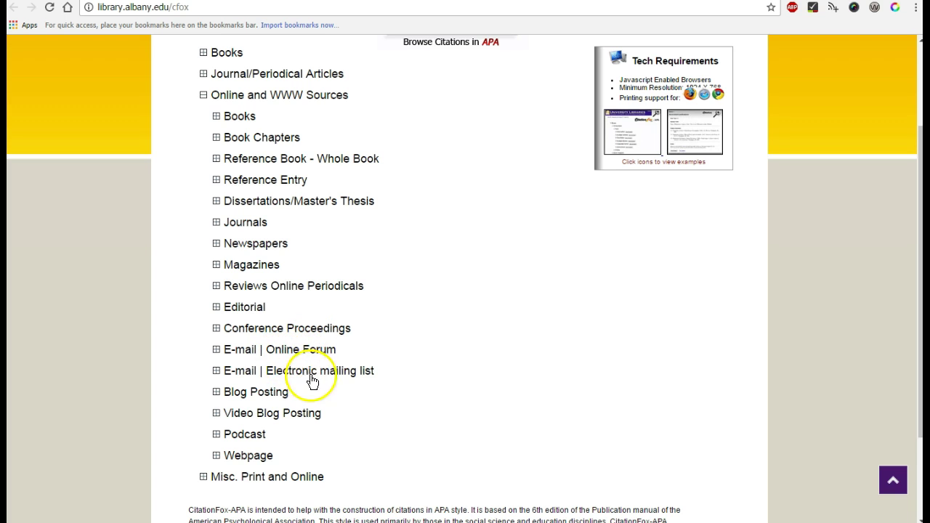
pyautogui.scroll(-3, 268, 432)
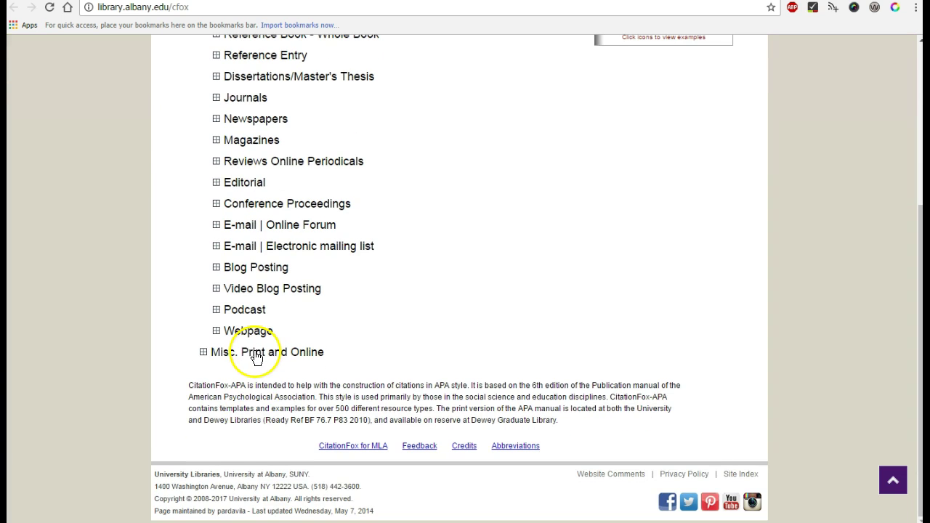
# - Expand the Misc. Print and Online category and browse the full source-type list
pyautogui.click(249, 353)
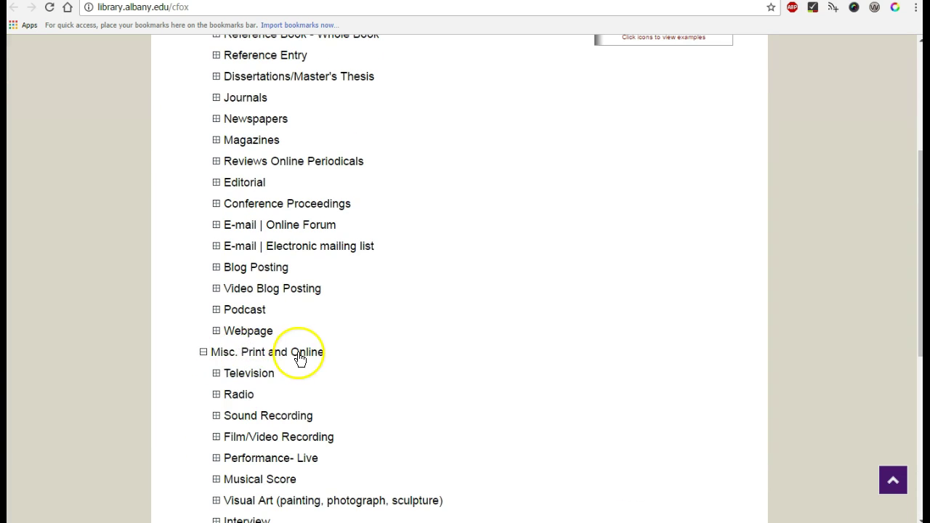
pyautogui.scroll(-2, 298, 355)
pyautogui.scroll(-1, 261, 286)
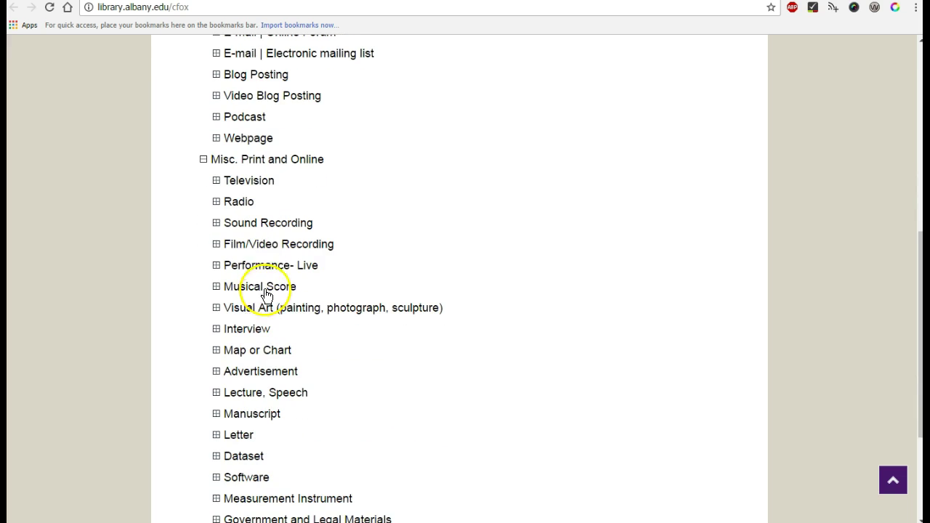
pyautogui.scroll(-1, 258, 341)
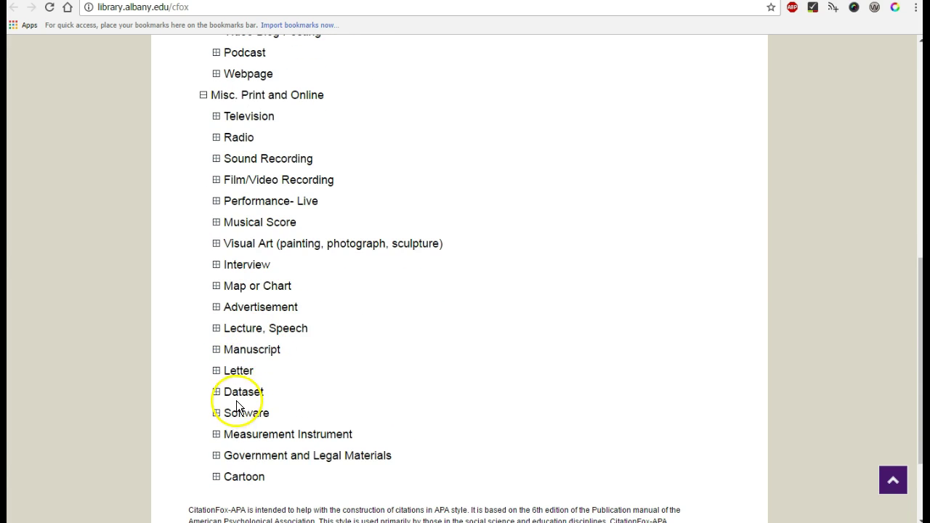
pyautogui.scroll(1, 254, 399)
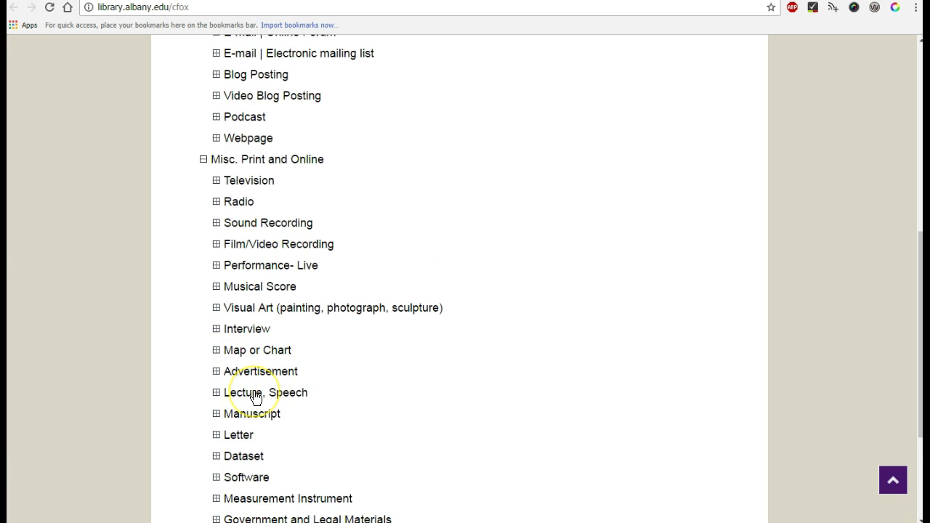
pyautogui.scroll(2, 263, 356)
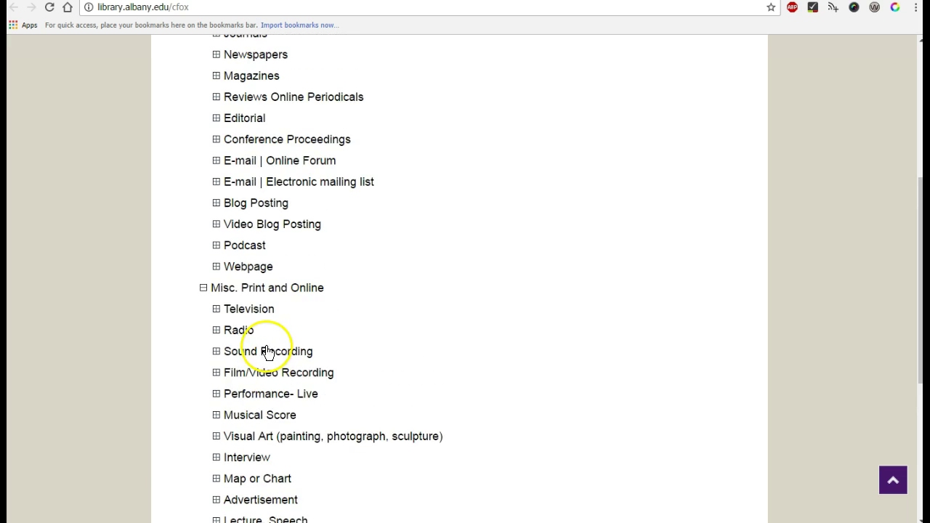
pyautogui.scroll(-2, 290, 374)
pyautogui.scroll(1, 290, 373)
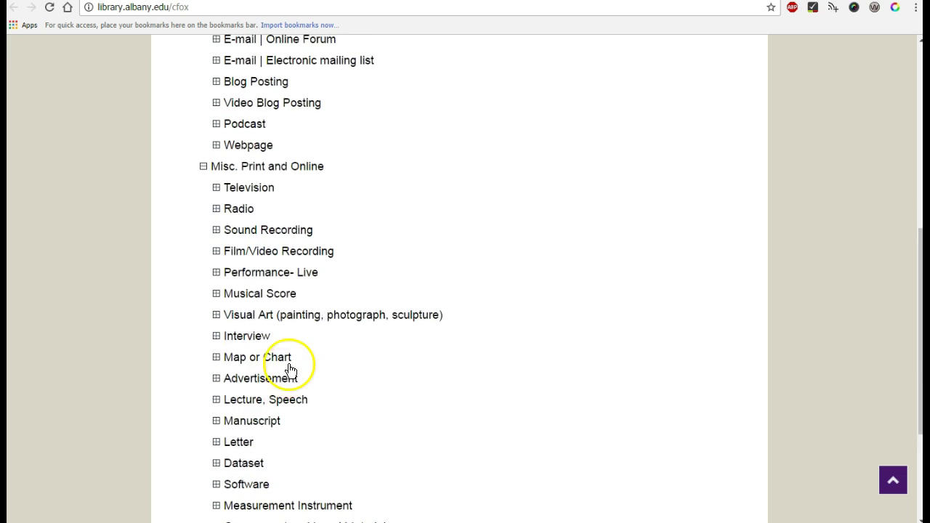
pyautogui.scroll(2, 279, 353)
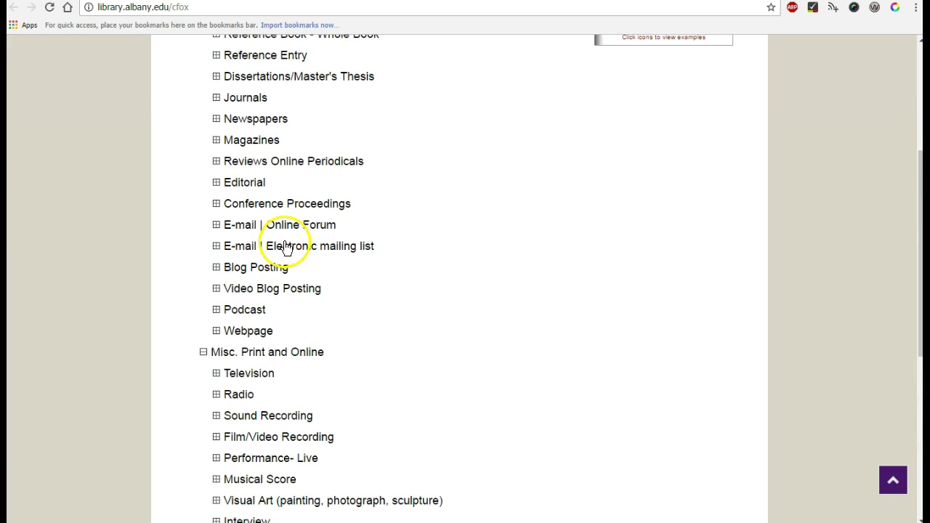
# - Expand the Webpage entry and show the Corporate Author example
pyautogui.click(244, 335)
pyautogui.scroll(-1, 248, 320)
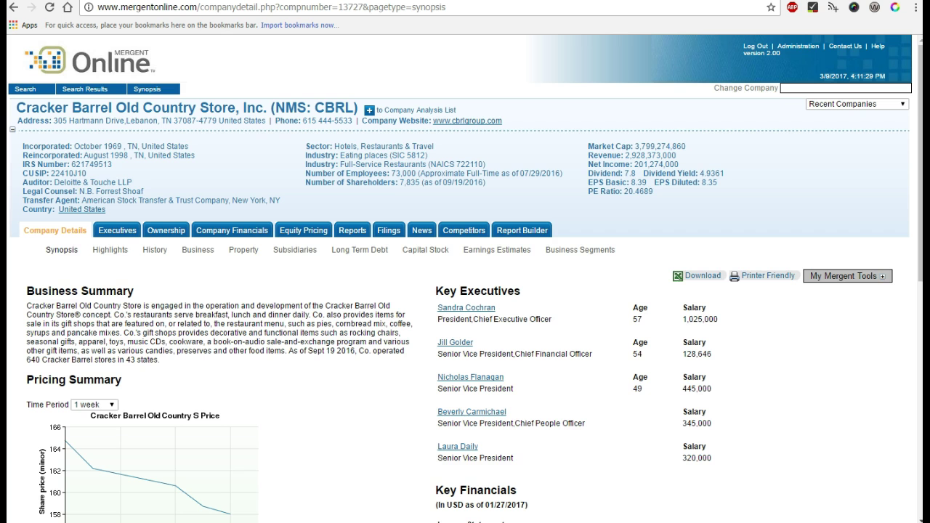
pyautogui.scroll(-8, 437, 211)
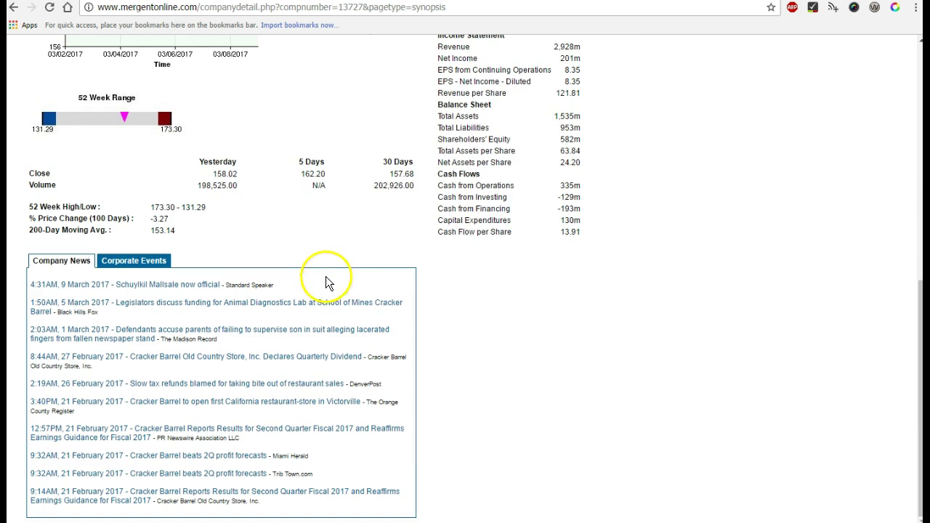
pyautogui.scroll(8, 398, 303)
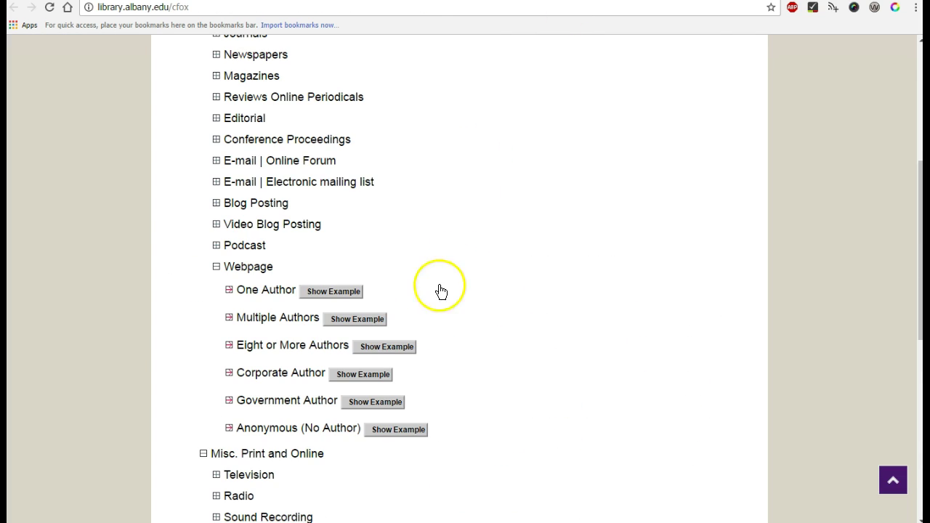
pyautogui.click(367, 375)
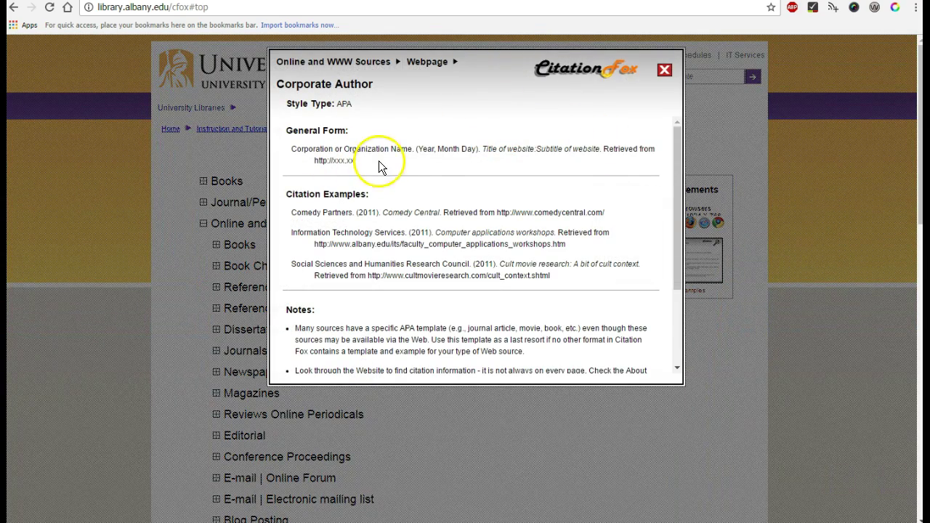
# - Copy the Corporate Author General Form APA template text
pyautogui.moveTo(404, 164); pyautogui.dragTo(282, 153)
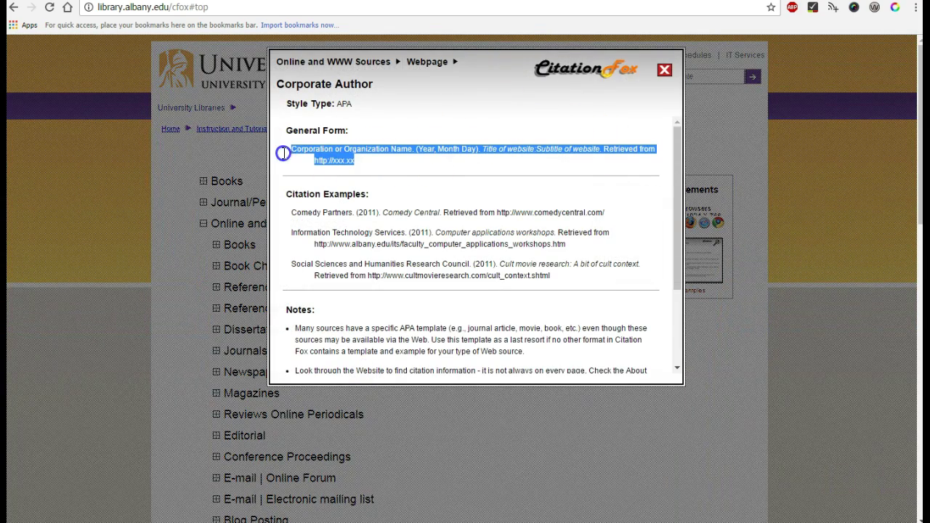
pyautogui.rightClick(334, 152)
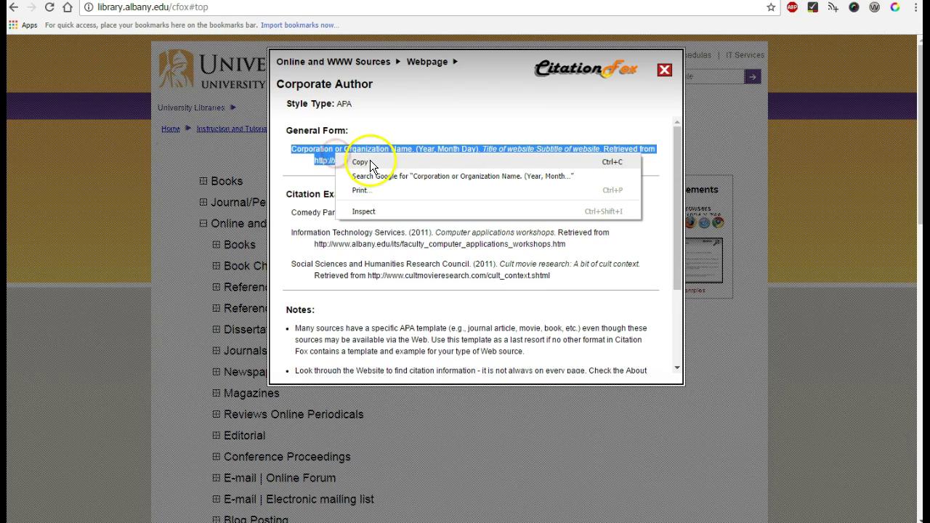
pyautogui.click(361, 162)
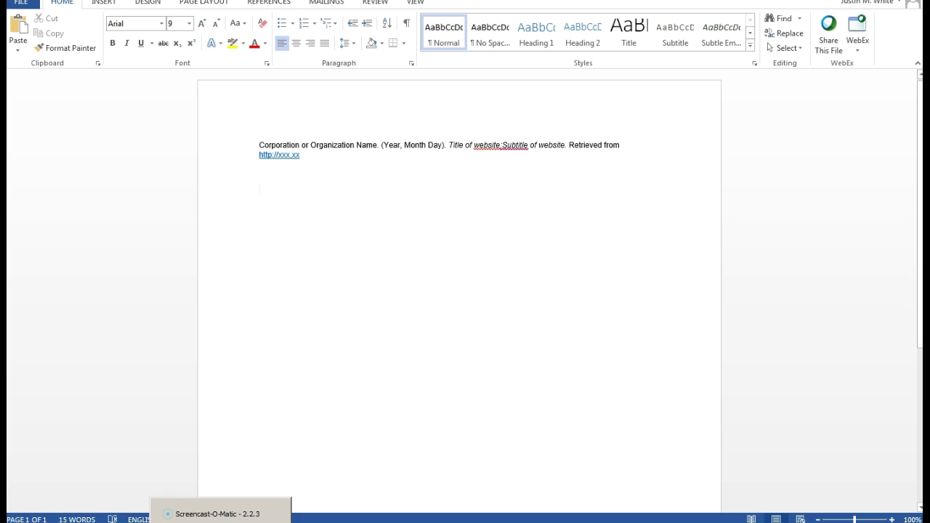
# - Start the reference line with 'Mergent Online. (' and return to Cracker Barrel's Key Financials
pyautogui.write('Mergent Online. (')
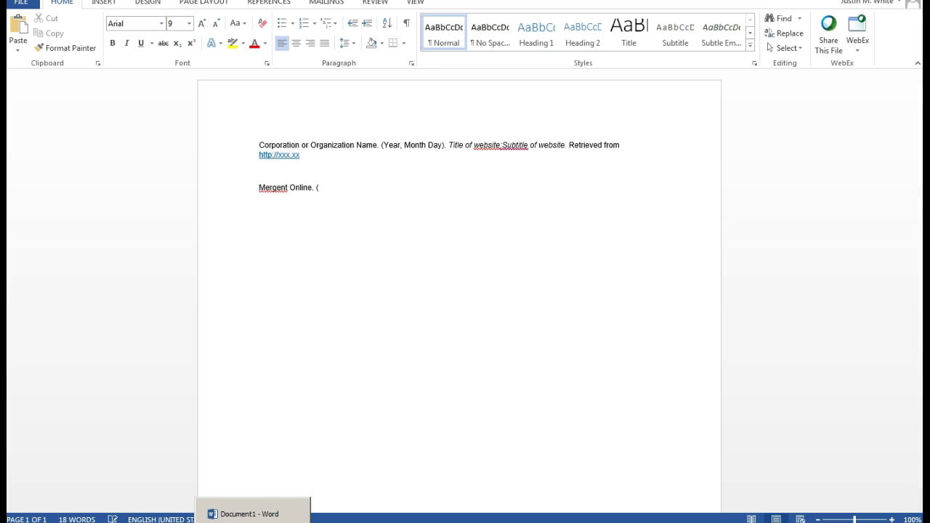
pyautogui.hotkey('alt', 'Tab')
pyautogui.scroll(-4, 370, 363)
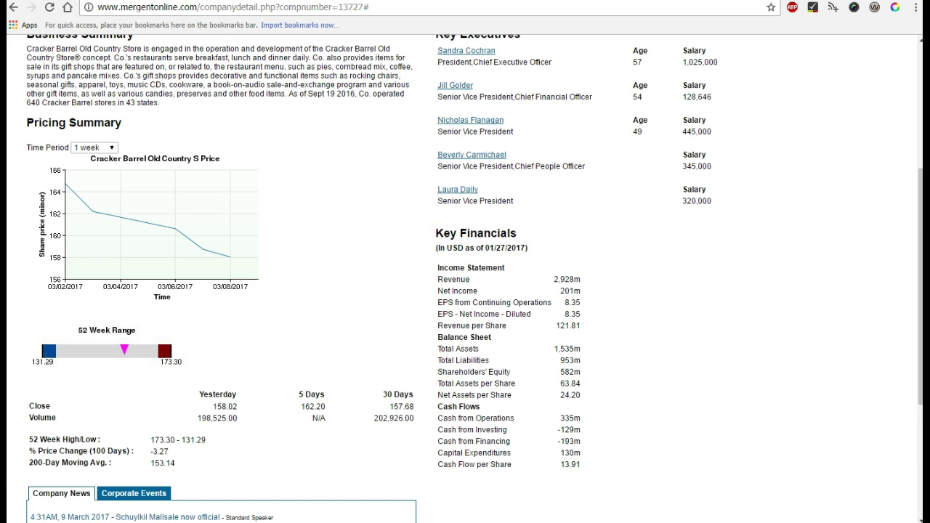
# - Add the date '2017, January 27)' to the Word reference
pyautogui.hotkey('alt', 'Tab')
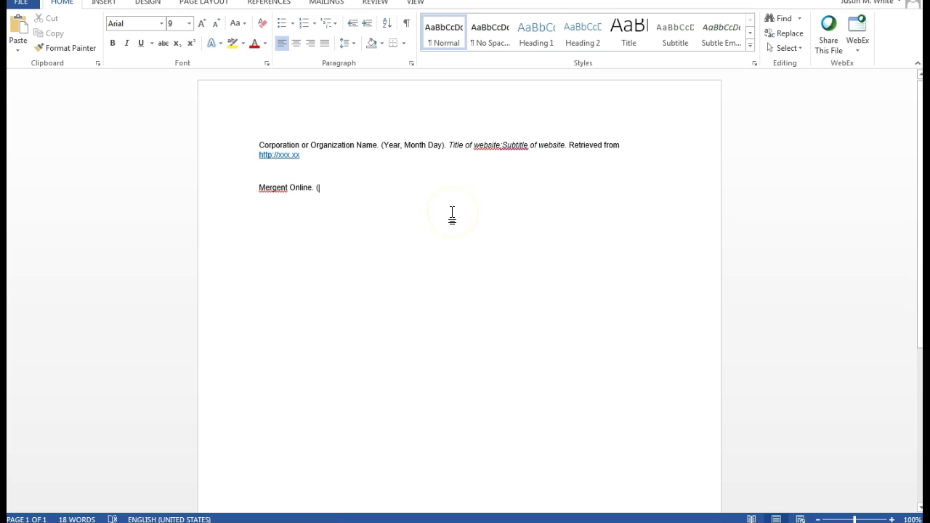
pyautogui.write('2017, January 27).')
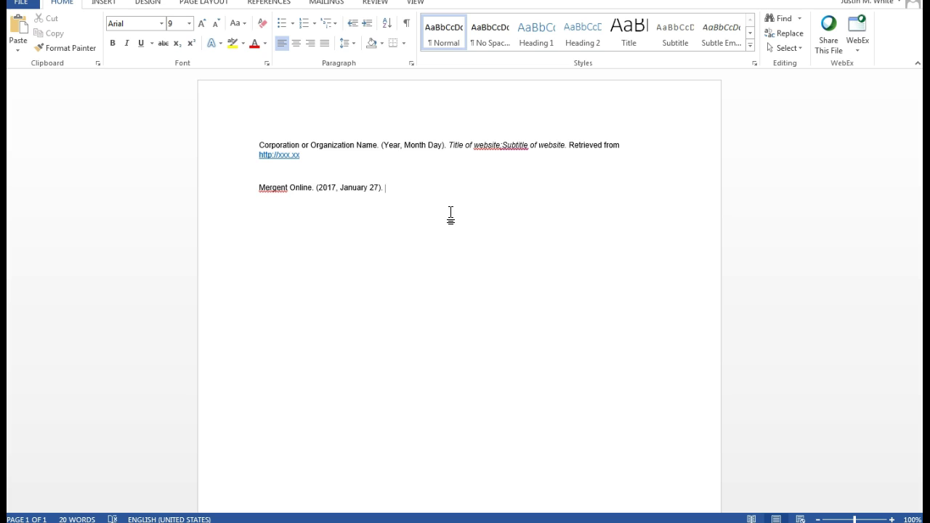
pyautogui.click(431, 195)
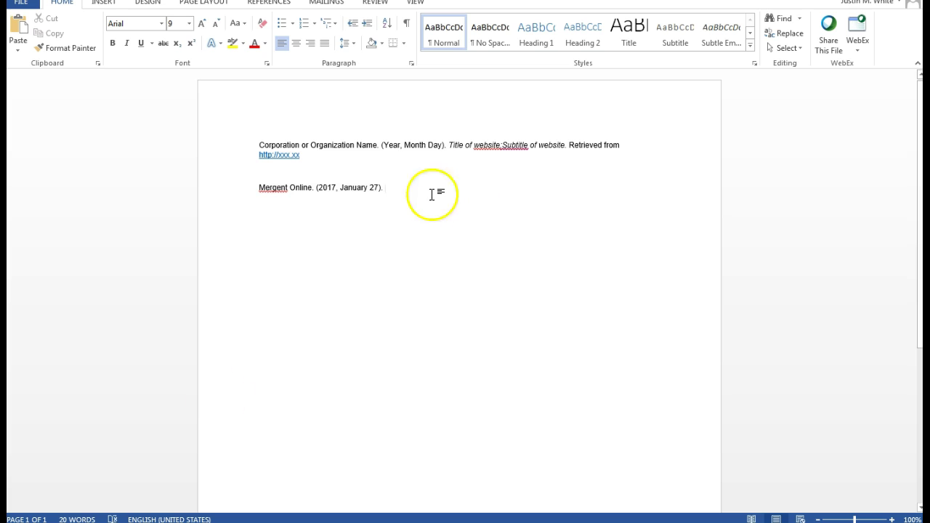
pyautogui.click(342, 408)
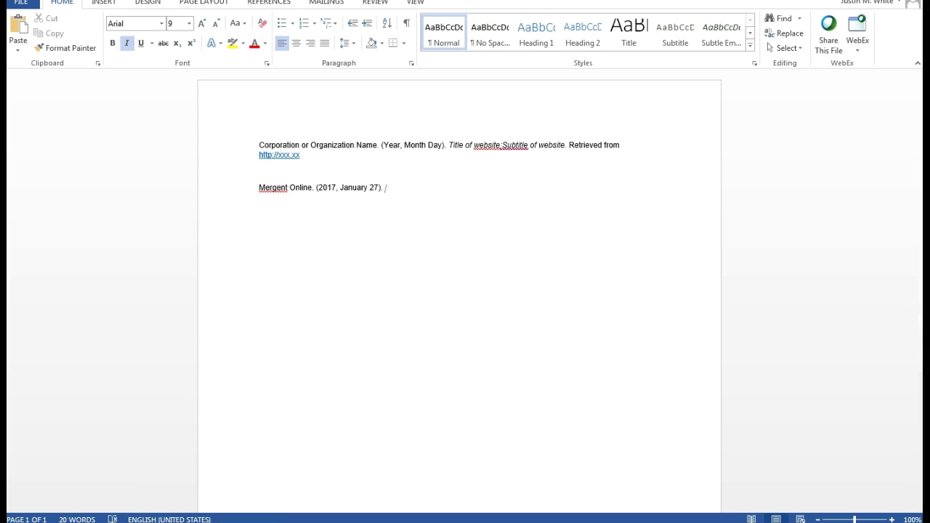
# - Paste the Mergent title 'Cracker Barrel Old Country Store, Inc. (NMS: CBRL)' as plain text
pyautogui.hotkey('alt', 'Tab')
pyautogui.scroll(4, 307, 270)
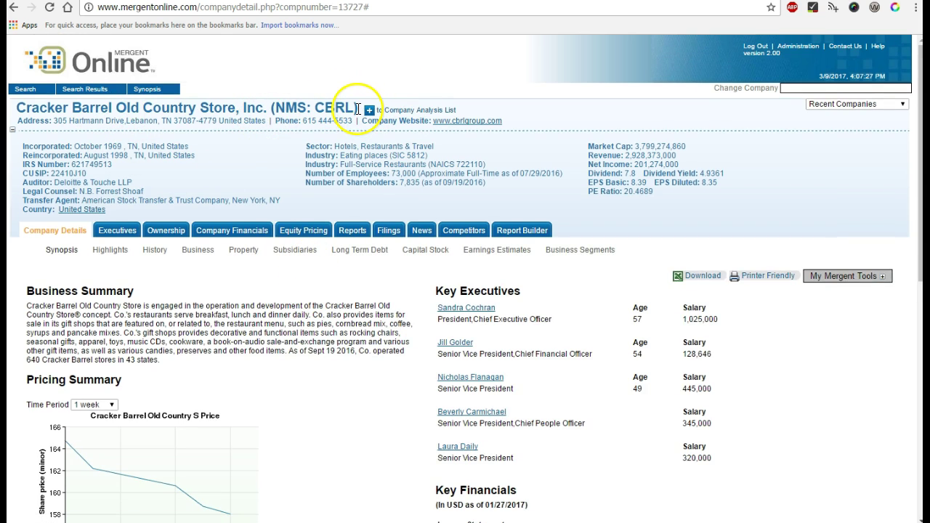
pyautogui.moveTo(358, 109); pyautogui.dragTo(24, 102)
pyautogui.hotkey('ctrl', 'c')
pyautogui.hotkey('alt', 'Tab')
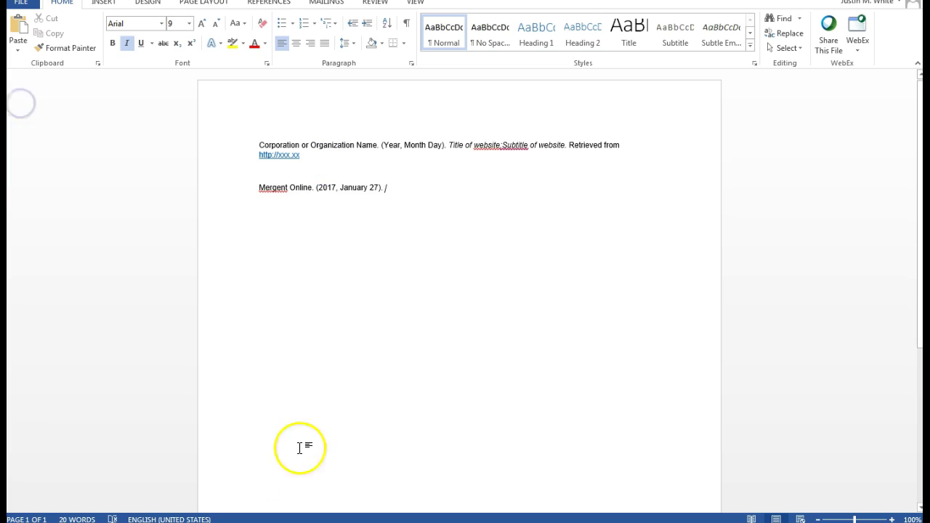
pyautogui.hotkey('ctrl', 'v')
pyautogui.rightClick(394, 193)
pyautogui.click(466, 251)
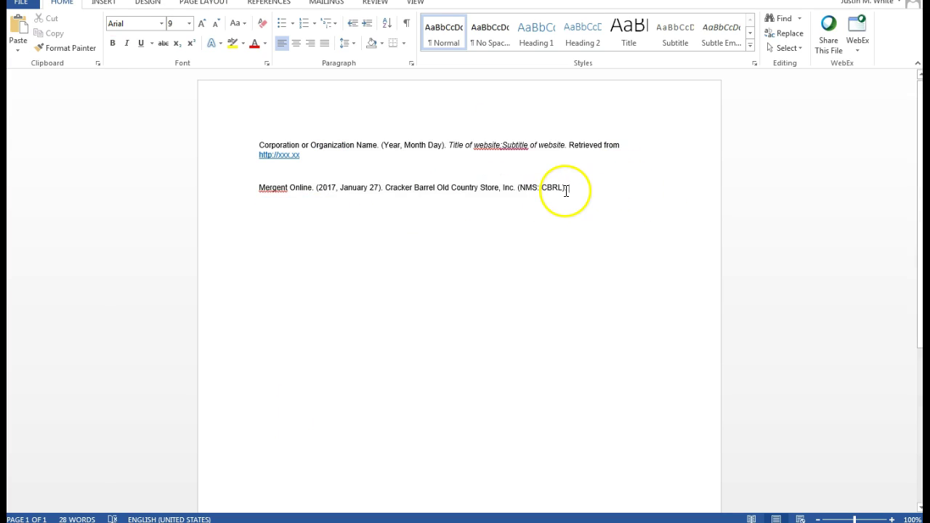
pyautogui.moveTo(558, 188); pyautogui.dragTo(380, 188)
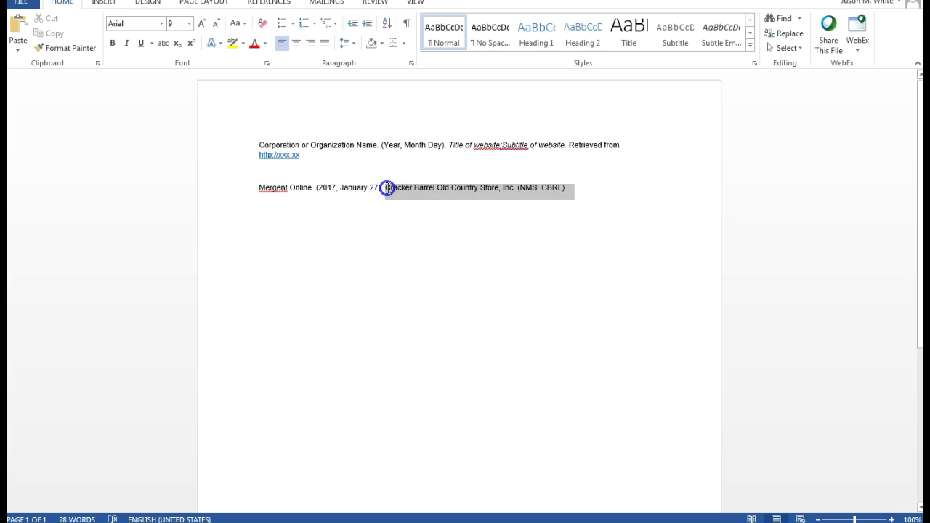
pyautogui.hotkey('ctrl', 'i')
pyautogui.click(609, 201)
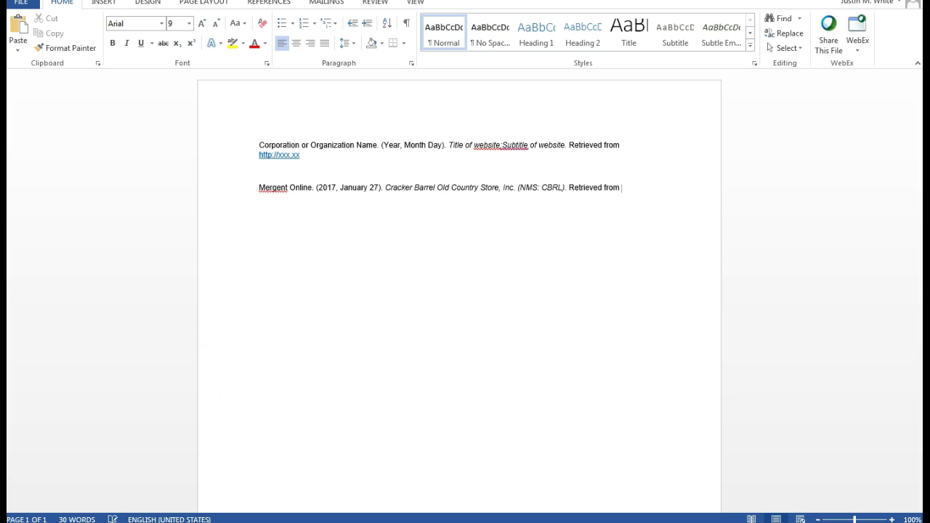
pyautogui.click(281, 516)
pyautogui.click(166, 8)
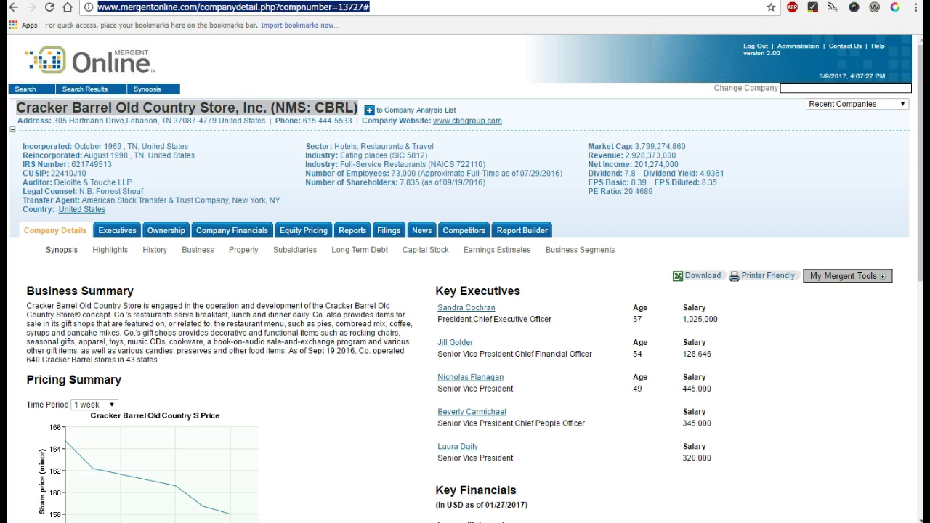
pyautogui.click(280, 512)
pyautogui.hotkey('ctrl', 'v')
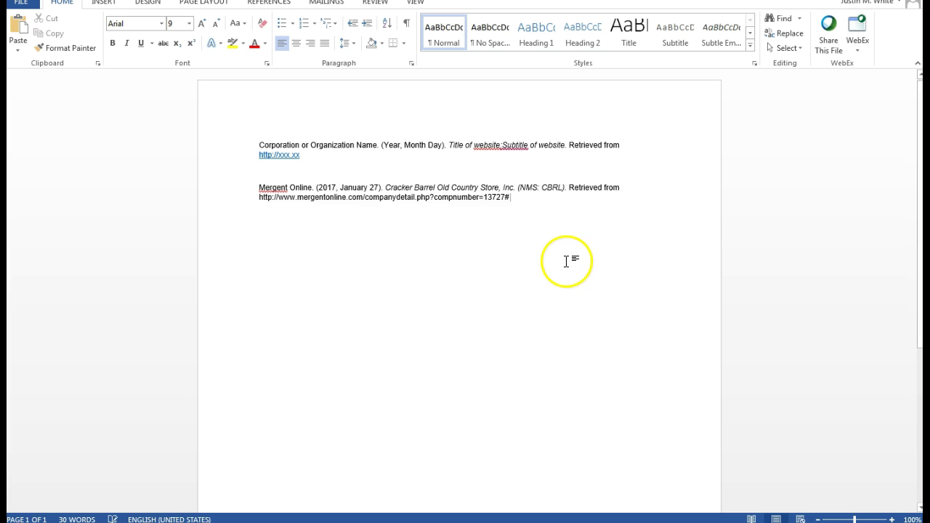
pyautogui.press('Return')
pyautogui.hotkey('alt', 'Tab')
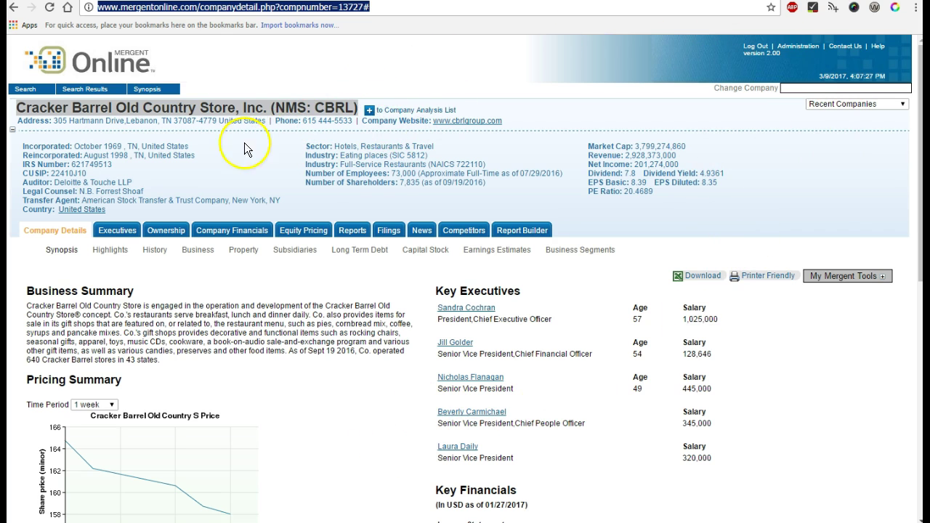
# - Scroll through the Cracker Barrel company details on Mergent Online
pyautogui.scroll(-7, 305, 195)
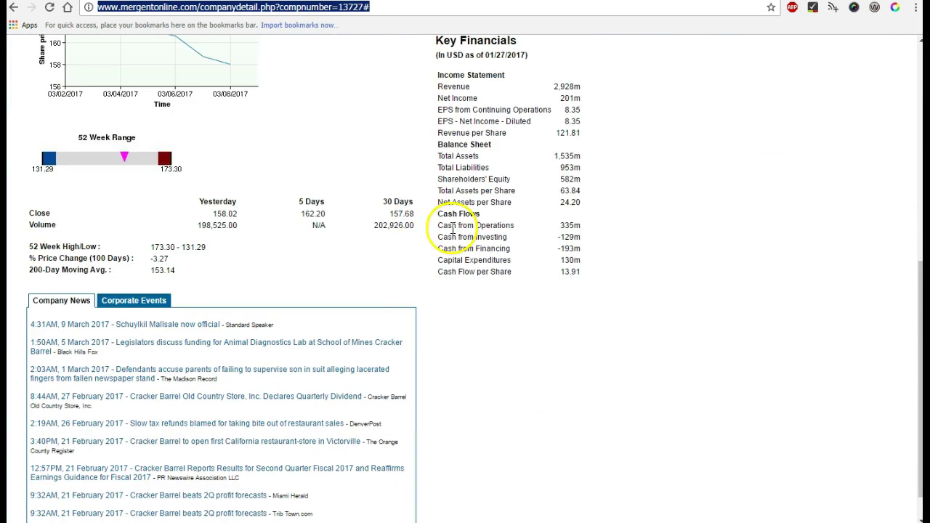
pyautogui.scroll(2, 481, 317)
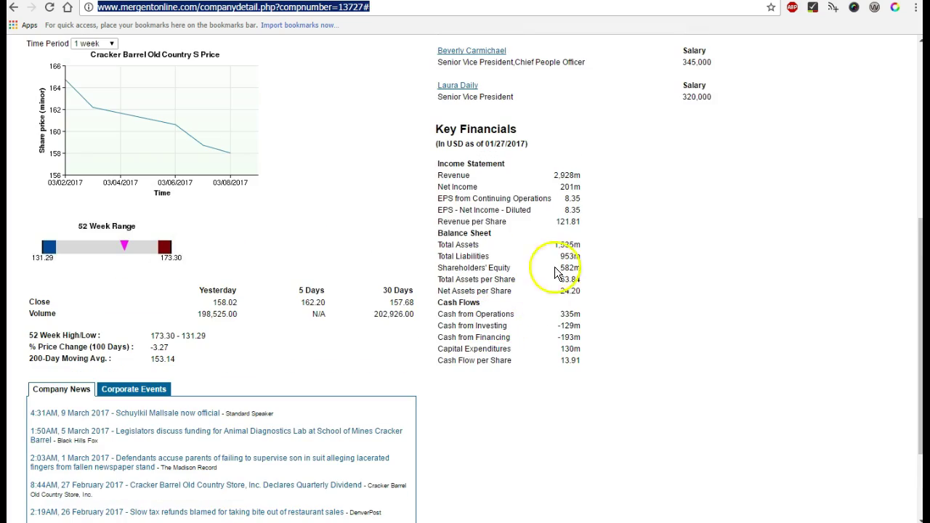
pyautogui.scroll(5, 492, 197)
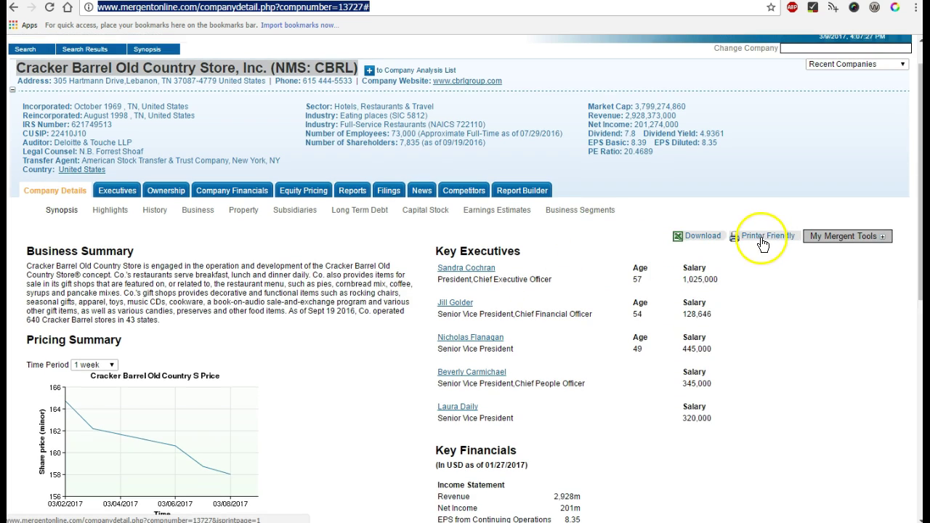
pyautogui.scroll(1, 687, 333)
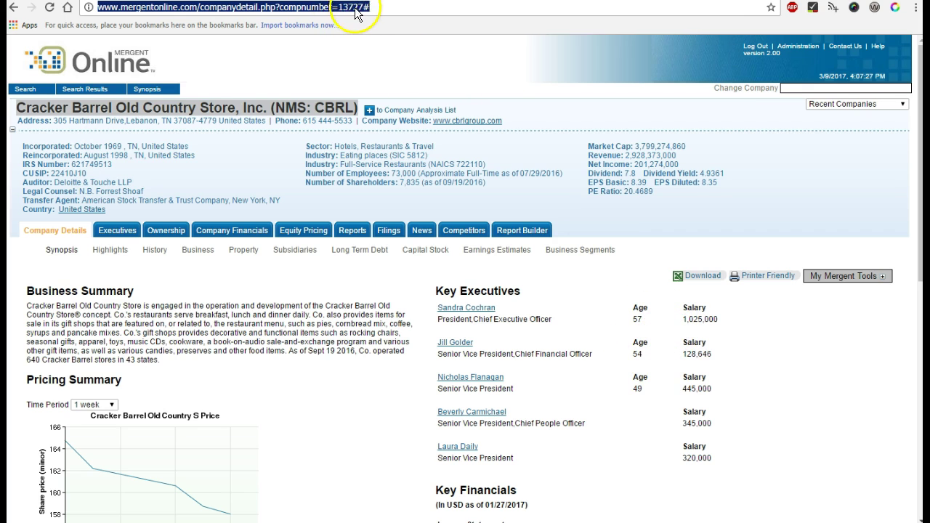
pyautogui.scroll(-1, 232, 167)
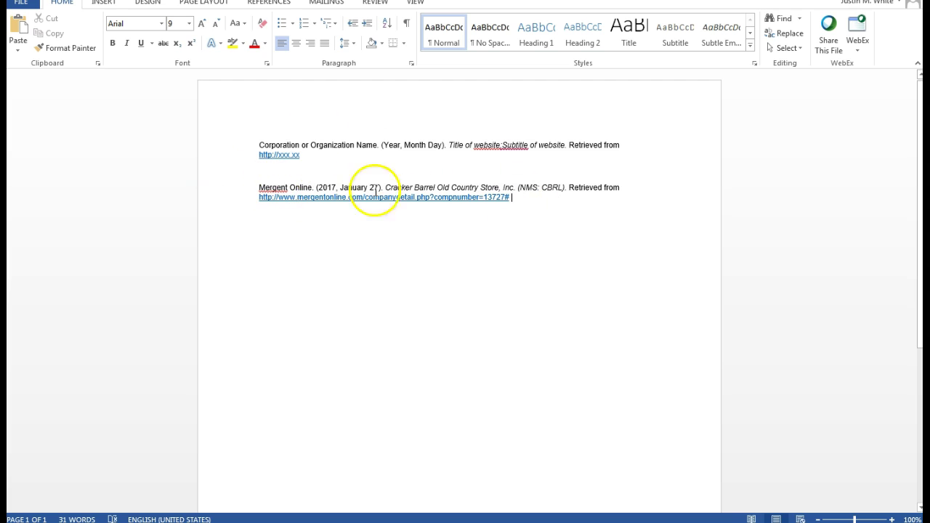
# - Delete the corporate-author template line above the Mergent reference
pyautogui.press('Up')
pyautogui.press('Up')
pyautogui.press('Return')
pyautogui.press('Return')
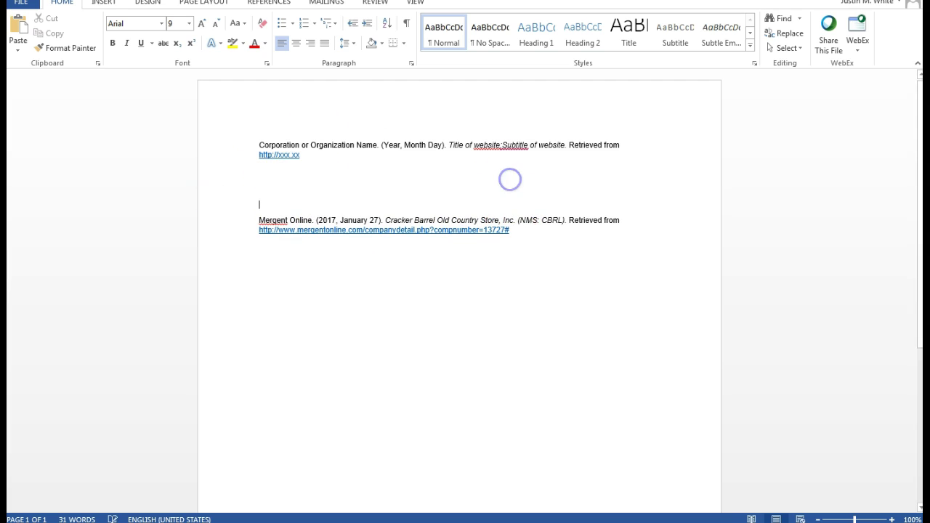
pyautogui.moveTo(304, 154); pyautogui.dragTo(204, 118)
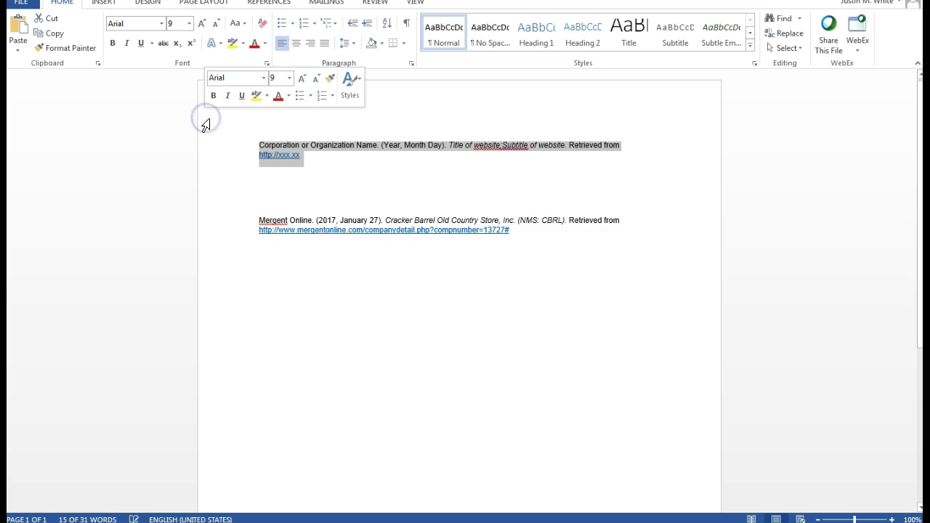
pyautogui.press('Delete')
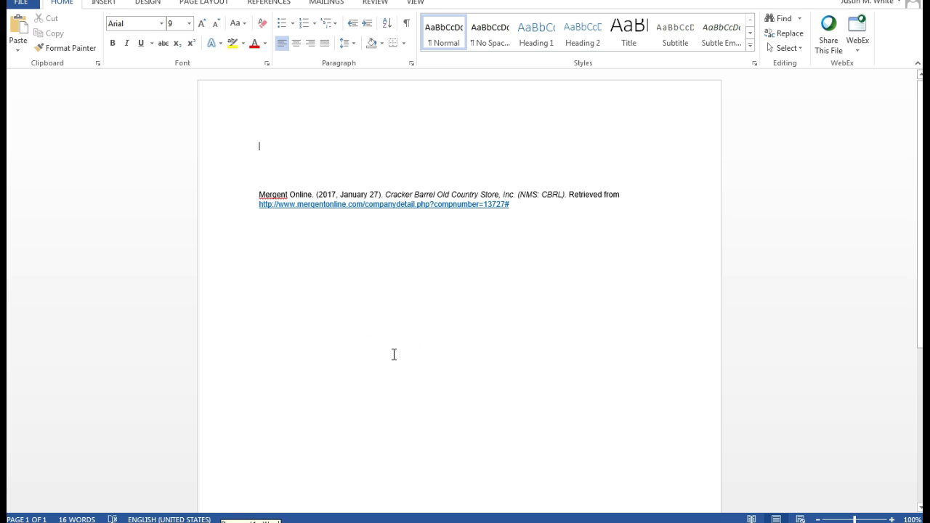
# - Write a sentence citing Cracker Barrel's 2,928,000,000 income in 2017 as (Mergent Online, 2017)
pyautogui.write('he y')
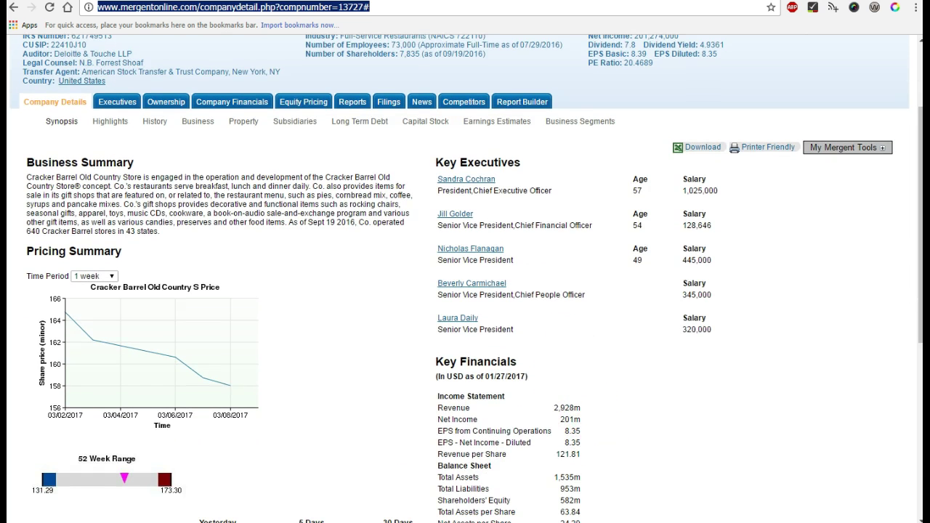
pyautogui.write('928,000,000')
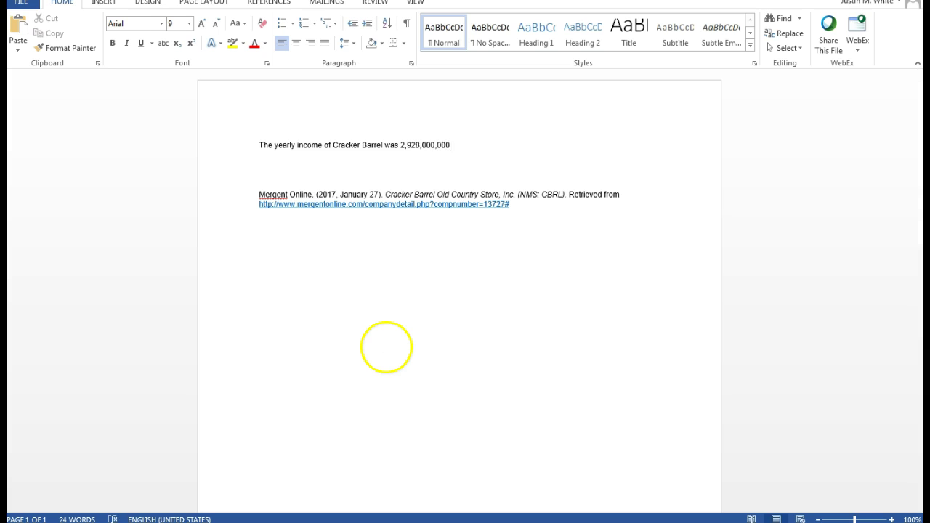
pyautogui.write(' in 2017 (Mergent Online, 2017).')
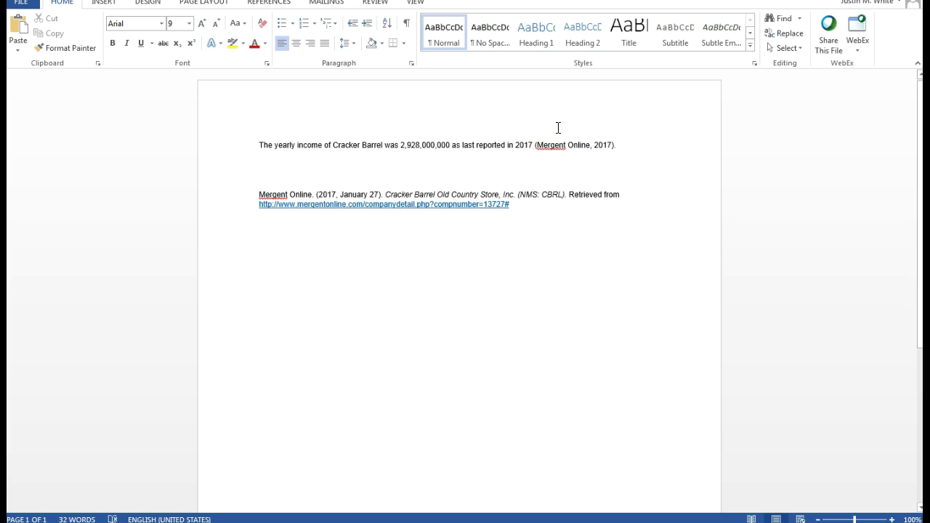
pyautogui.write('"')
# - Finish typing the 'quote goes here' placeholder and review the Mergent Online page in the browser
pyautogui.write('quote goes here"')
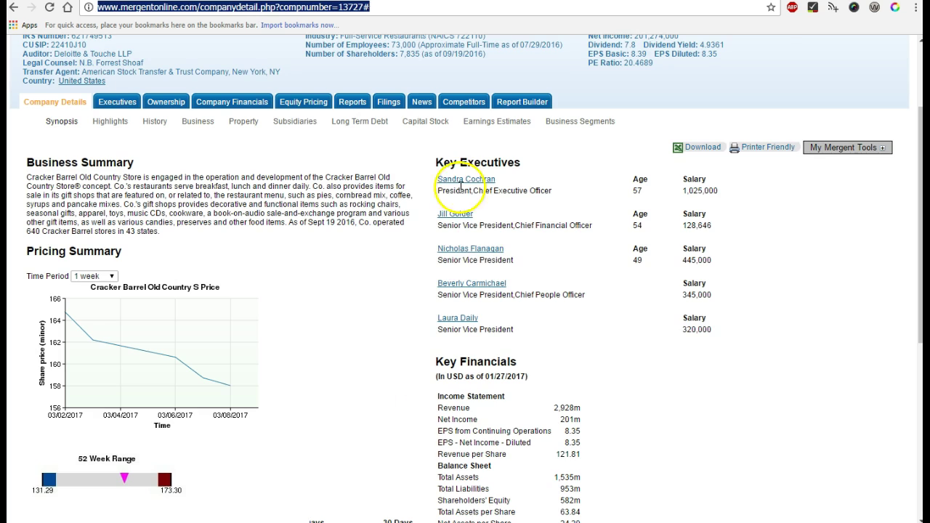
pyautogui.hotkey('alt', 'Tab')
pyautogui.scroll(-1, 448, 326)
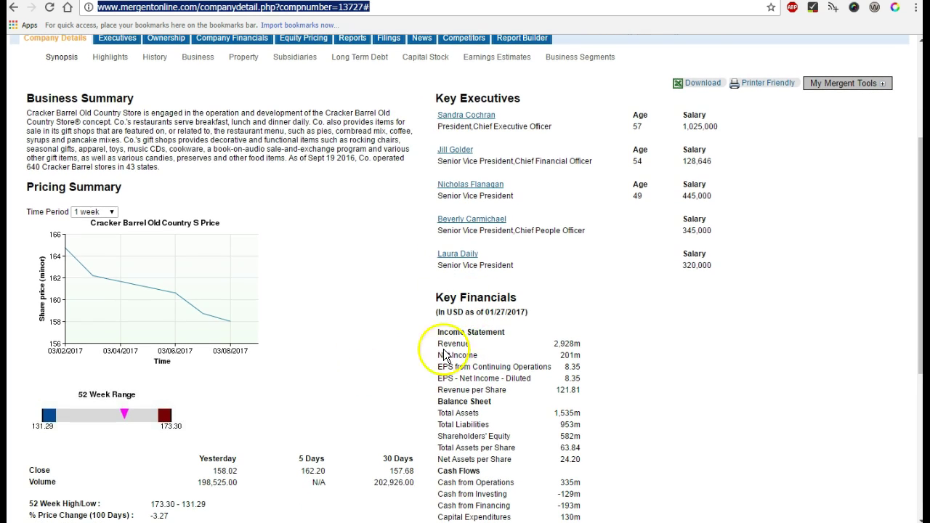
pyautogui.scroll(2, 538, 242)
pyautogui.scroll(-5, 549, 269)
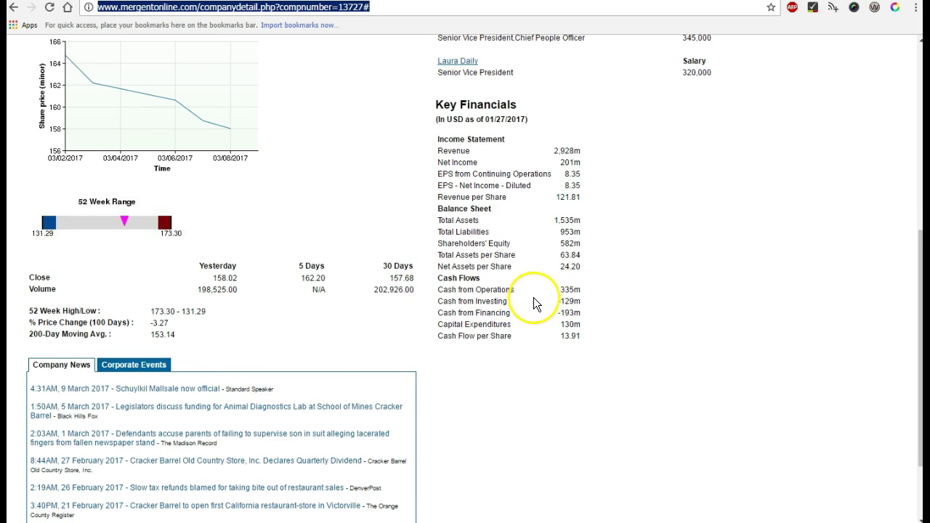
pyautogui.scroll(3, 538, 303)
pyautogui.click(250, 504)
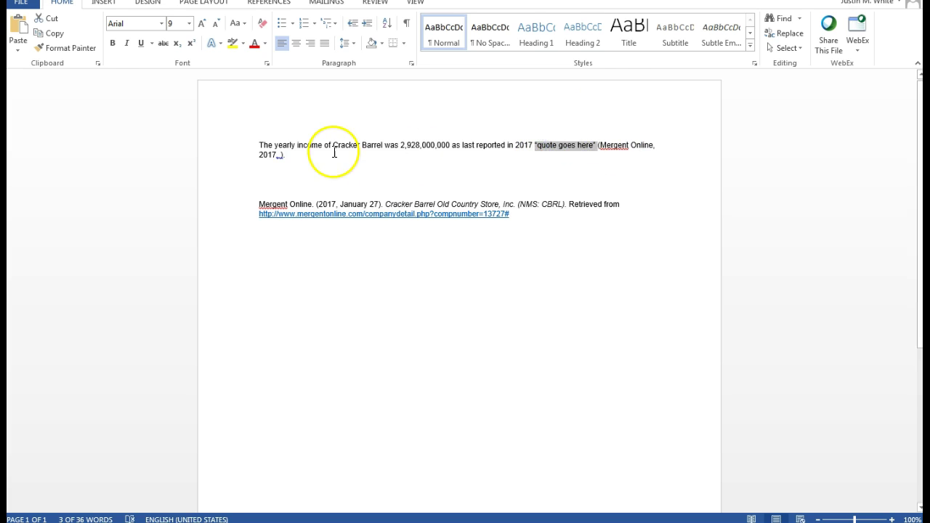
# - Delete the quote placeholder and add ', p. or para. #' after 2017 in the citation
pyautogui.press('Delete')
pyautogui.click(614, 145)
pyautogui.write(',')
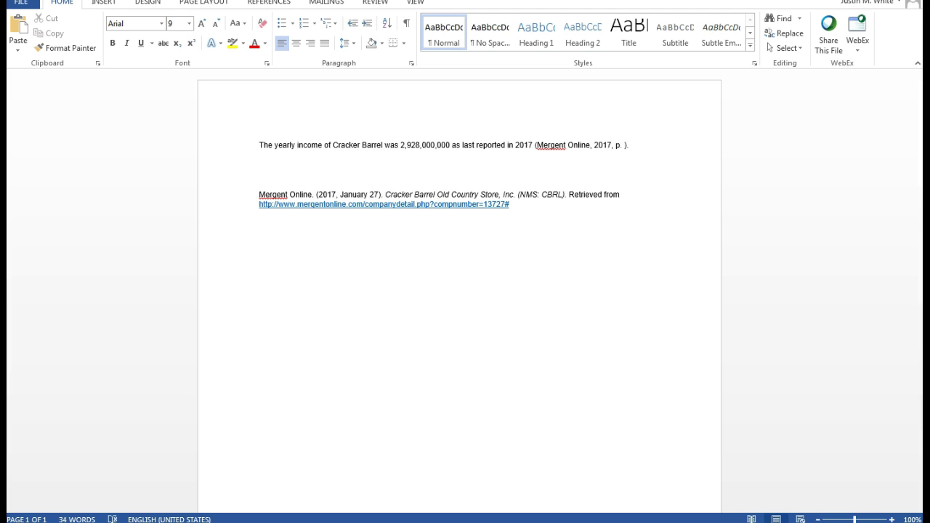
pyautogui.write('p. or para. #')
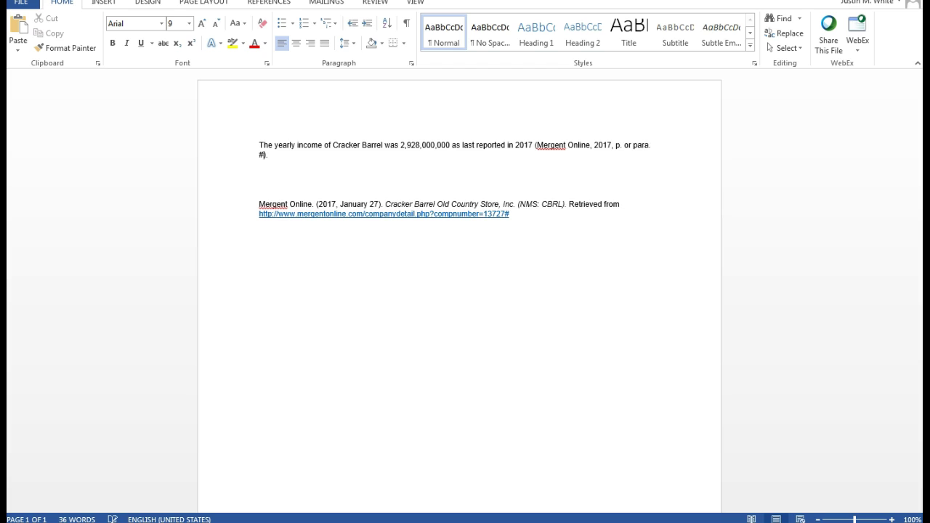